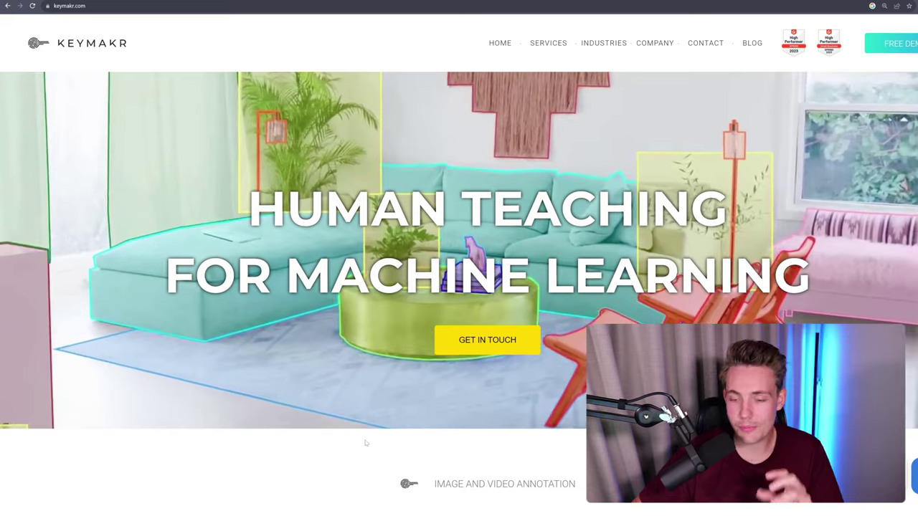
Step: Bring up the Keymakr Services menu and scroll down to the annotation-type list
mouse_move(548, 43)
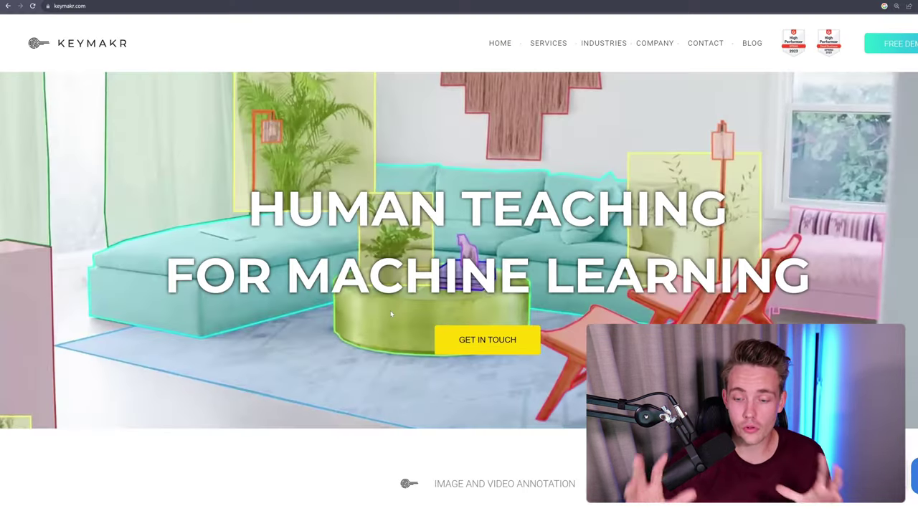
scroll(423, 332, down, 3)
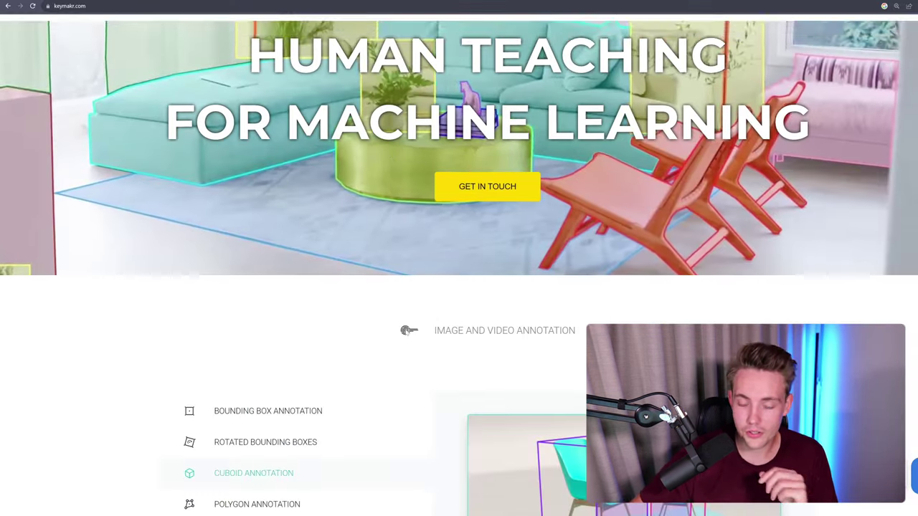
scroll(423, 332, down, 2)
scroll(421, 330, up, 2)
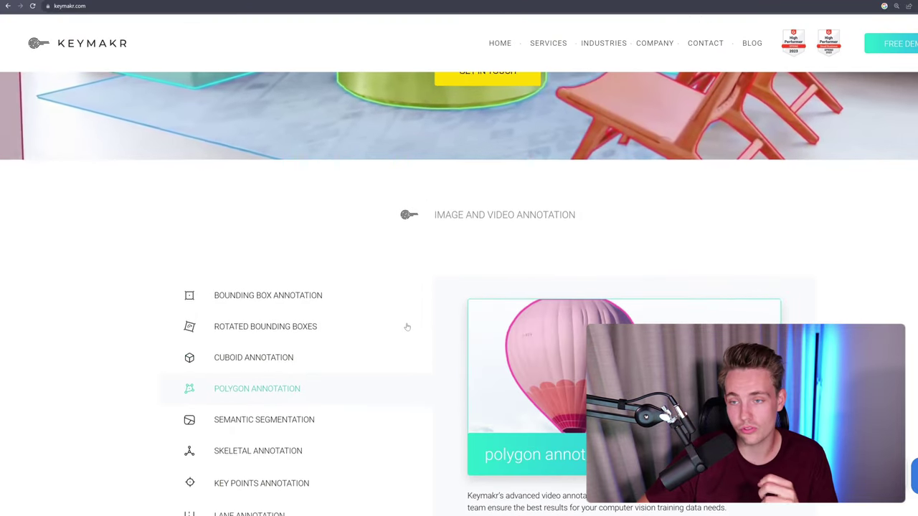
scroll(364, 317, down, 1)
scroll(282, 215, down, 1)
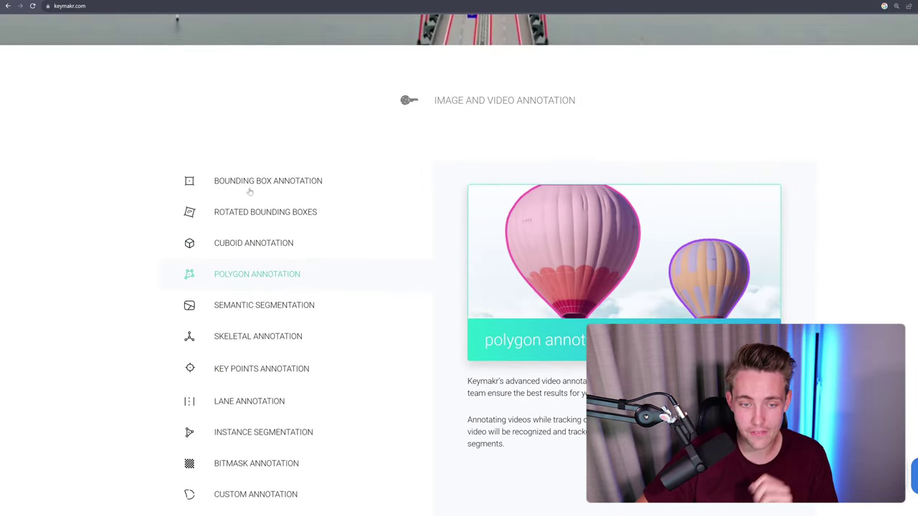
scroll(299, 186, down, 1)
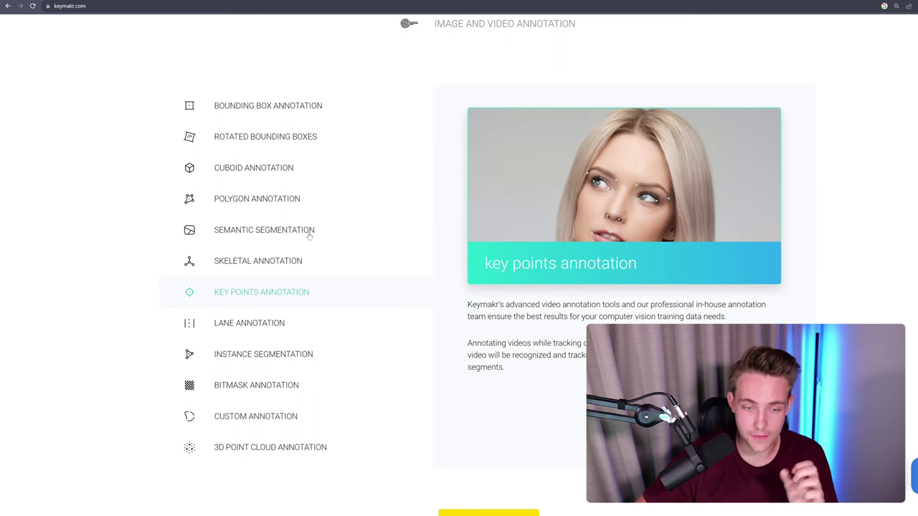
Step: Preview the Skeletal, Key Points and Lane annotation examples, then scroll down to Our Services
click(297, 261)
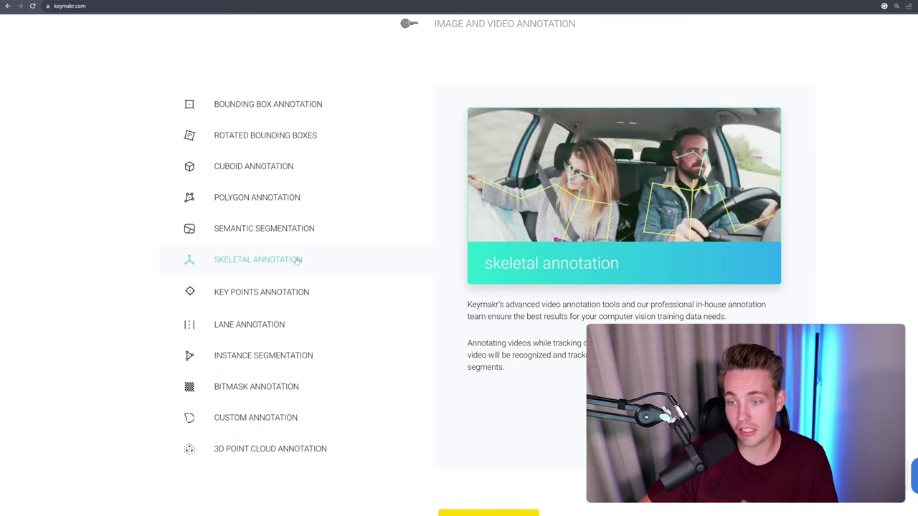
click(290, 287)
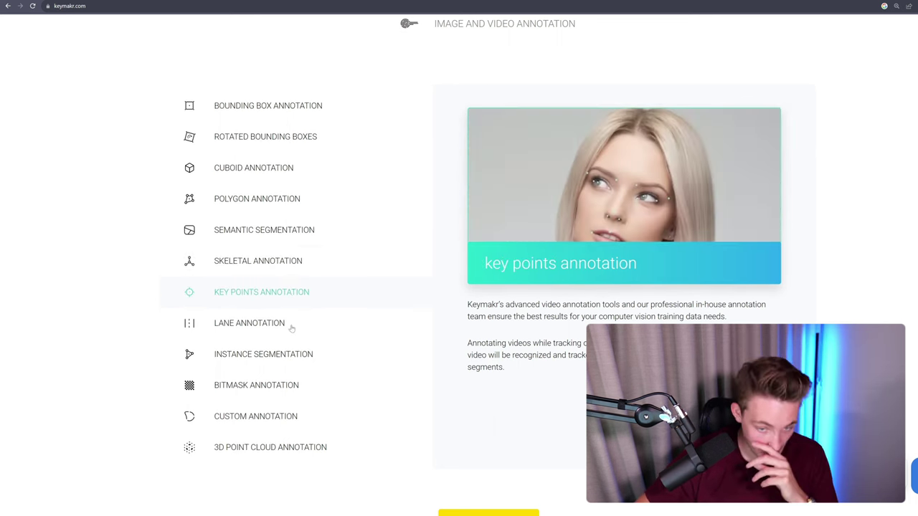
click(305, 329)
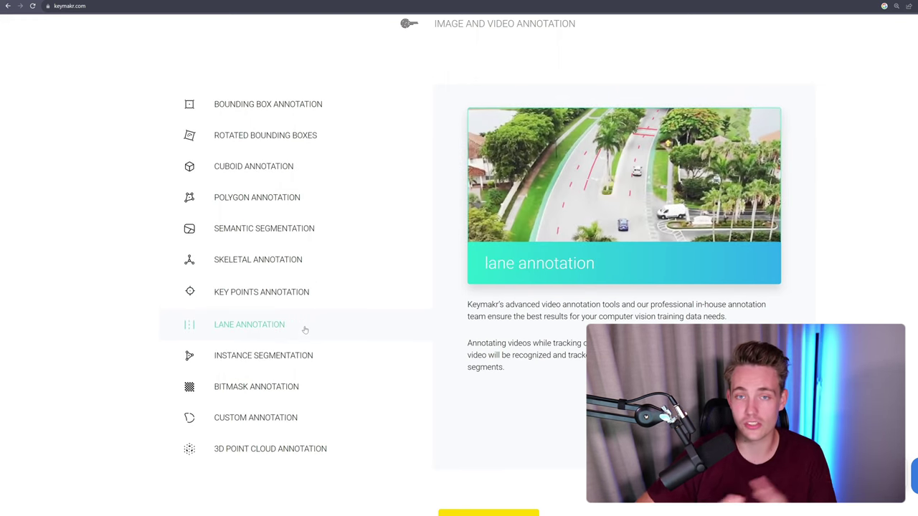
scroll(330, 347, down, 8)
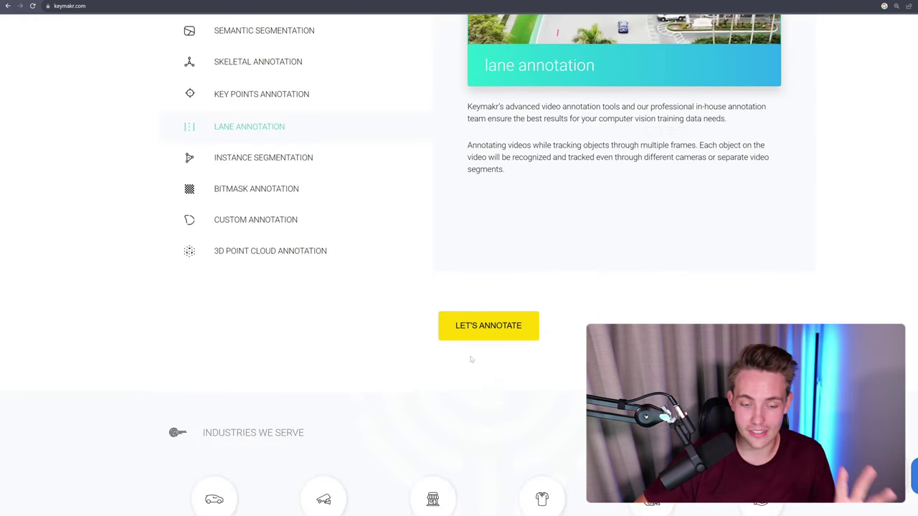
scroll(404, 323, up, 1)
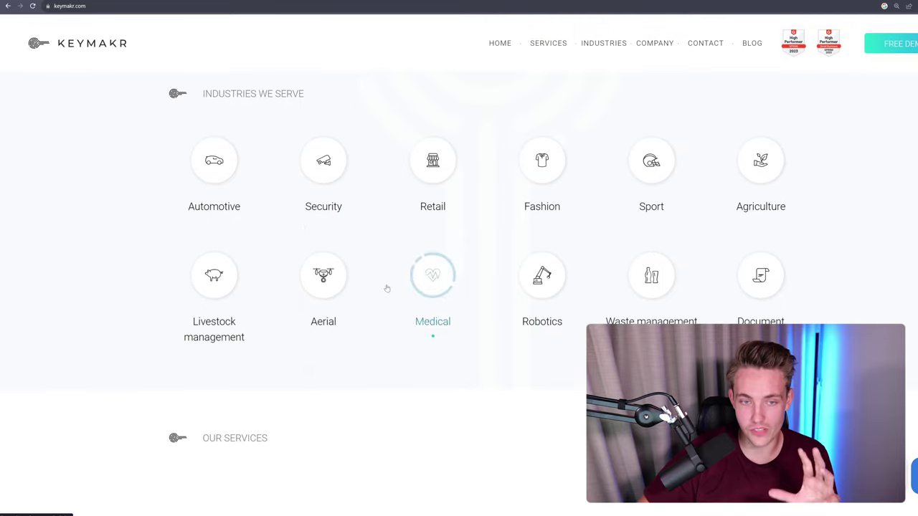
scroll(430, 326, down, 5)
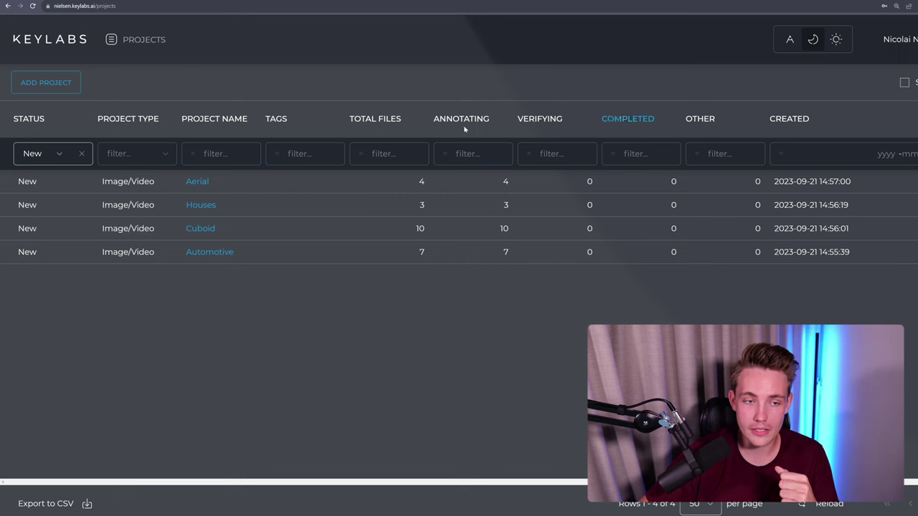
Step: Add a project named 'Cup Detection' on the Annotation Platform and save it
click(28, 81)
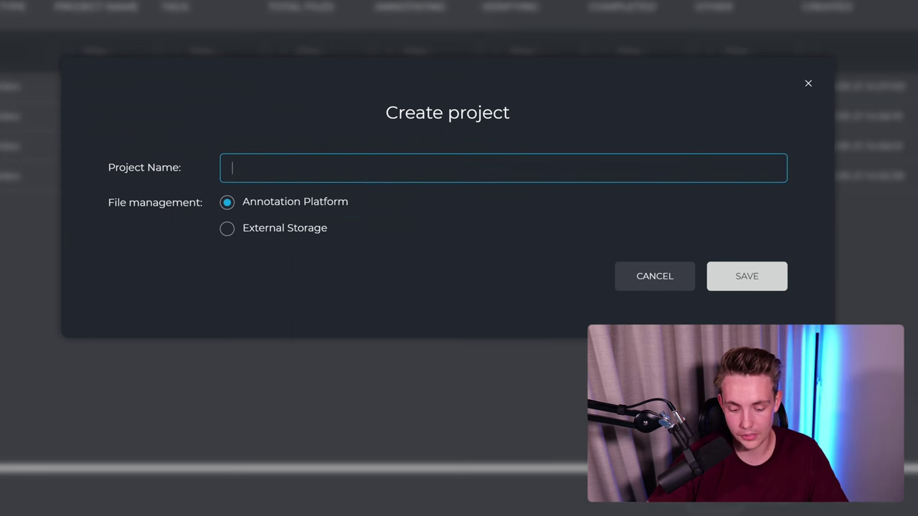
text(Cup Detection)
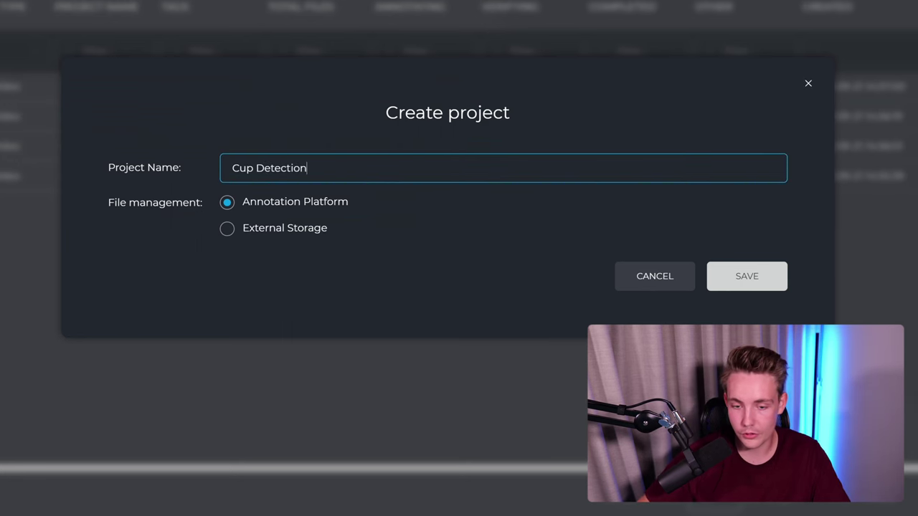
click(281, 185)
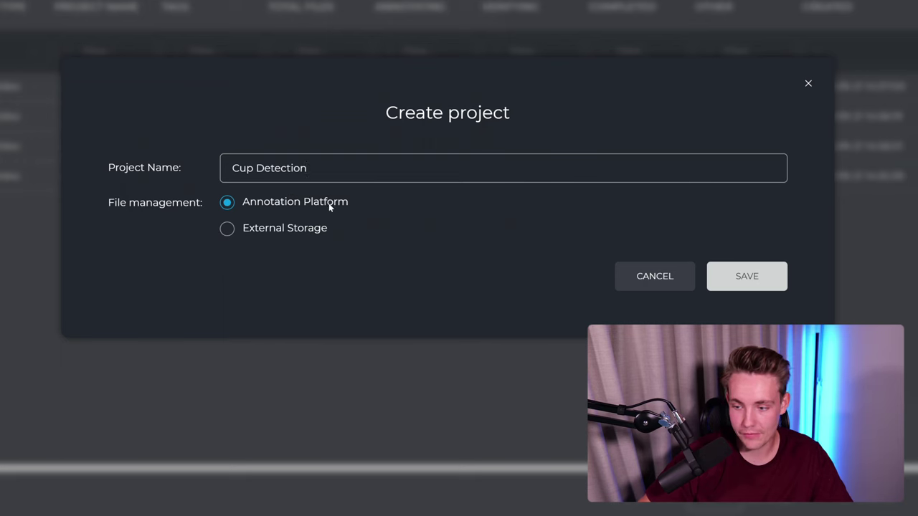
click(750, 279)
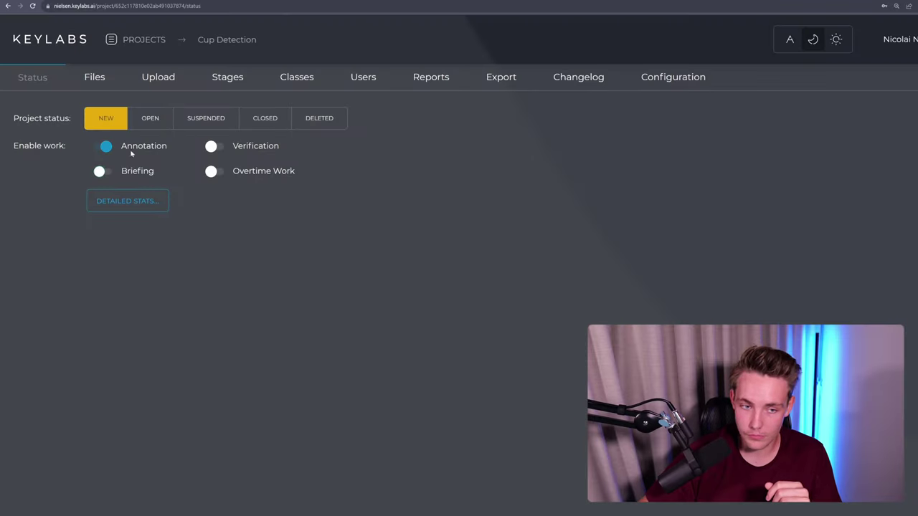
Step: Set the Cup Detection status to Open and view its still-empty file table
click(151, 121)
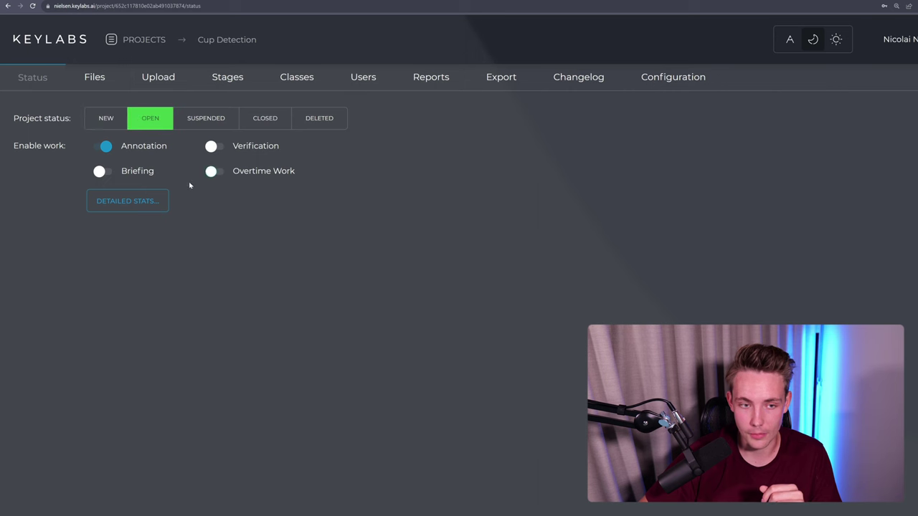
click(95, 77)
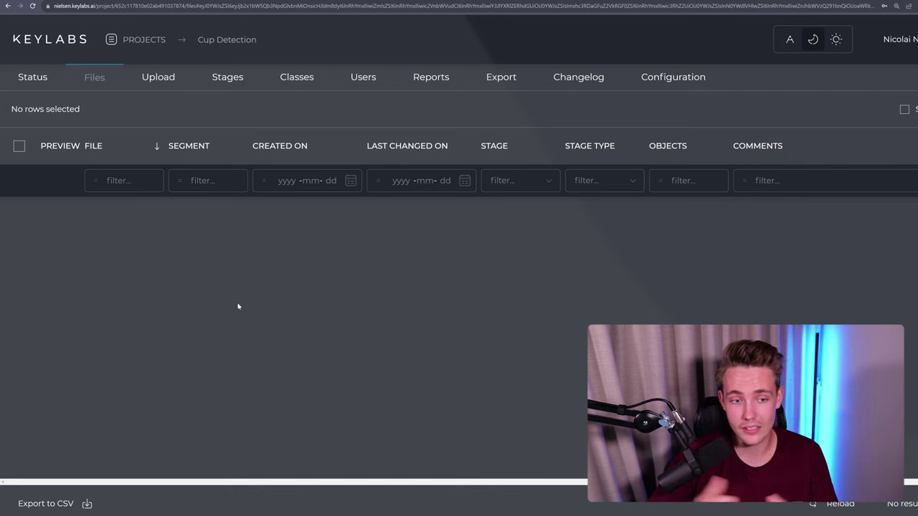
Step: Upload the cup images from the 'images' folder and confirm nine files are listed
click(159, 78)
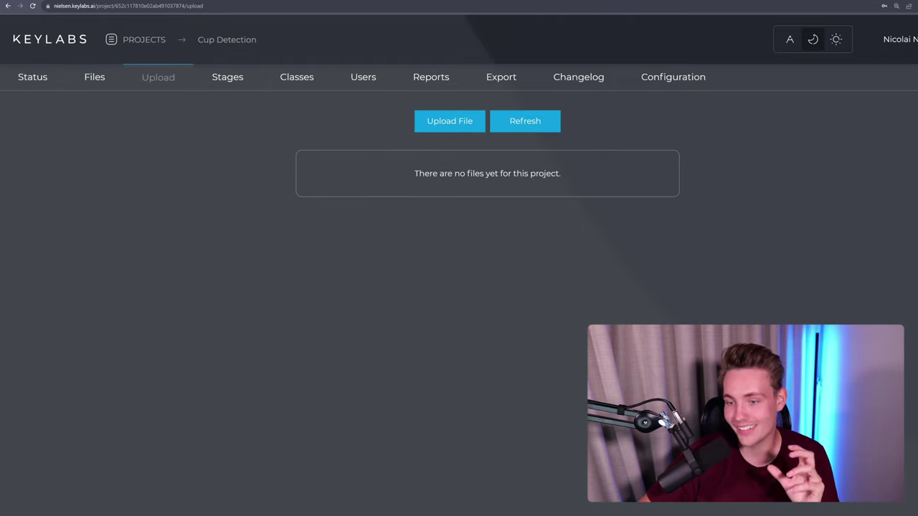
click(218, 496)
drag(627, 123, 412, 142)
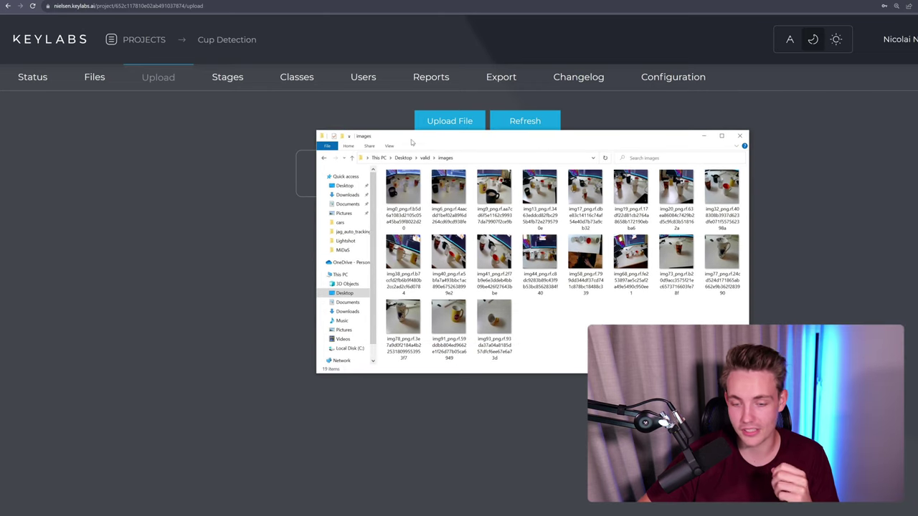
double_click(402, 194)
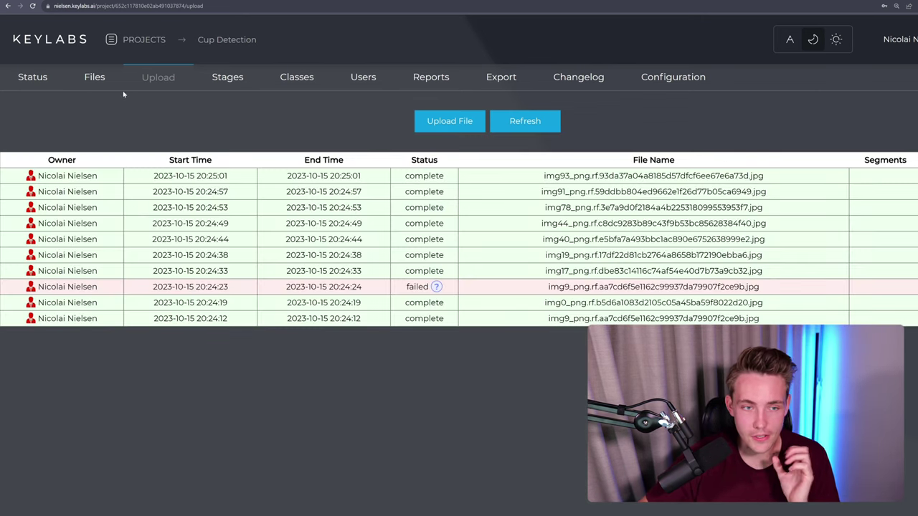
click(100, 77)
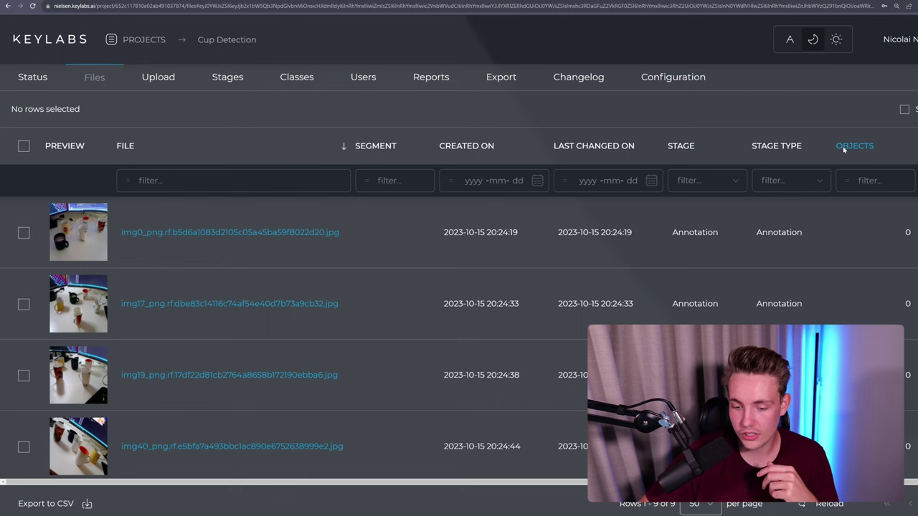
Step: Scroll across the file table, then view the Annotation, Verification, Deferred, Declined and Completed stages
scroll(425, 481, right, 1)
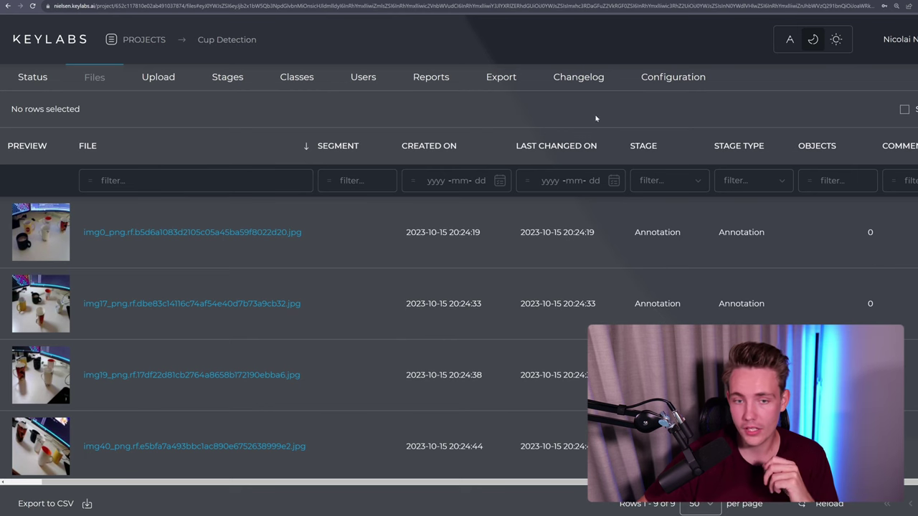
click(229, 77)
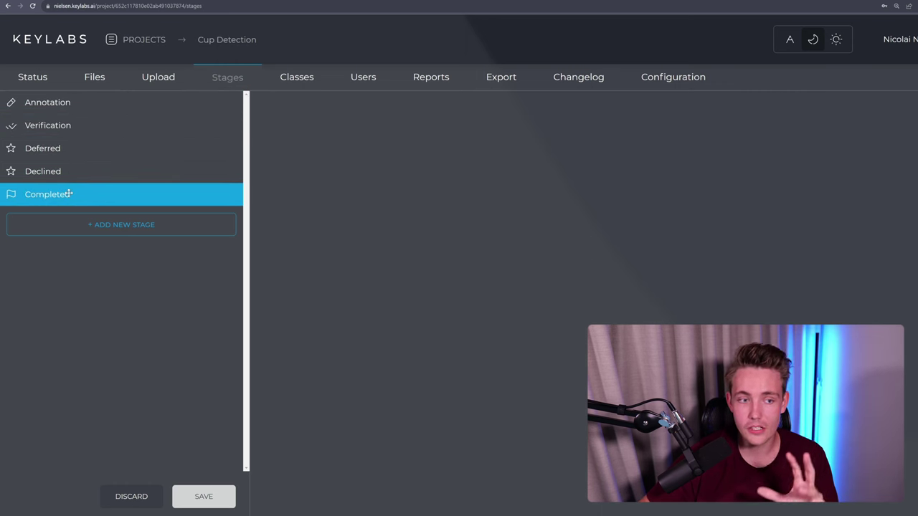
Step: Create a Bounding Box class titled 'Cup' with export ID 'cup' and save it
click(316, 77)
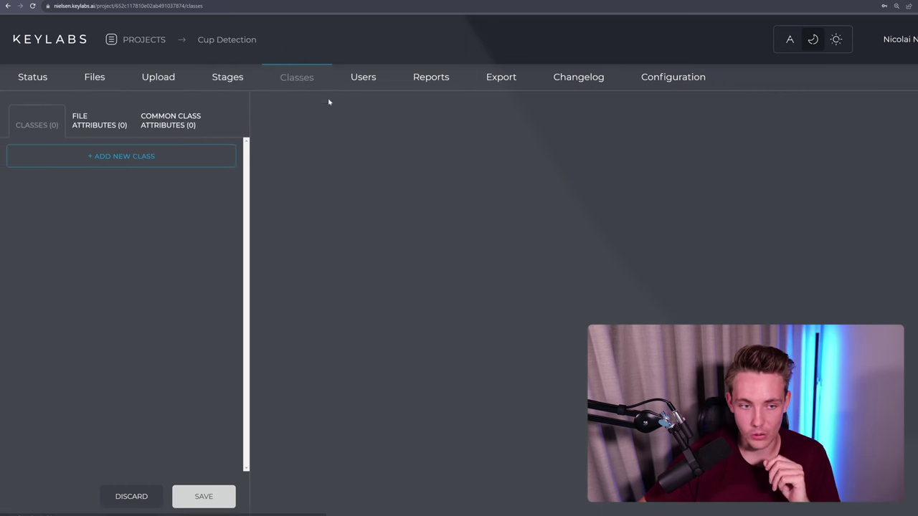
click(138, 157)
click(79, 178)
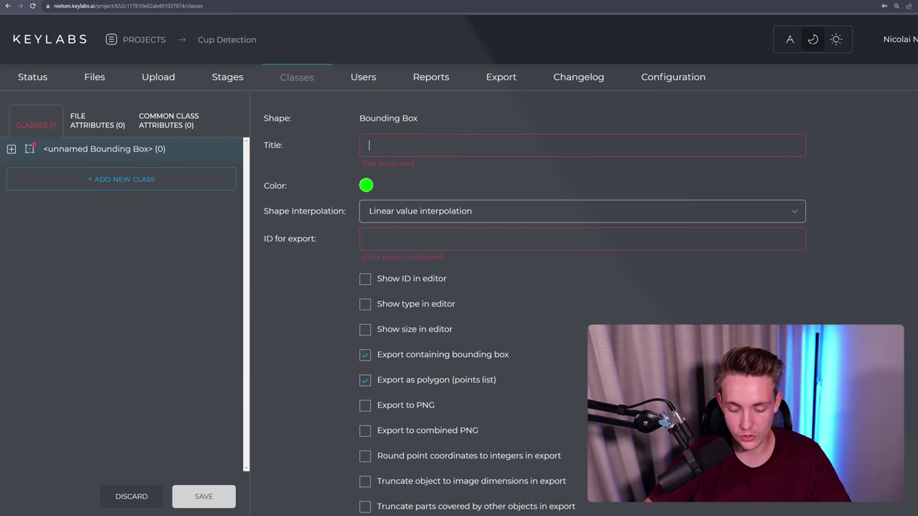
text(Cupo)
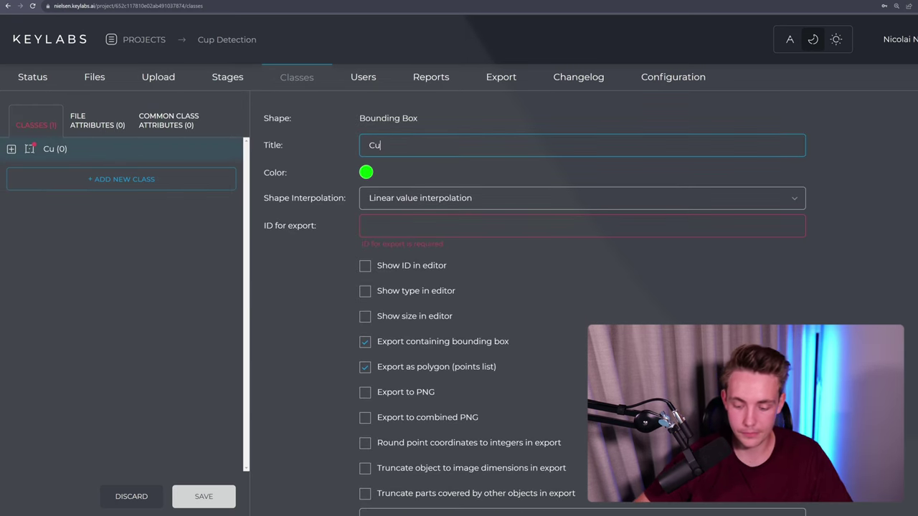
key(Tab)
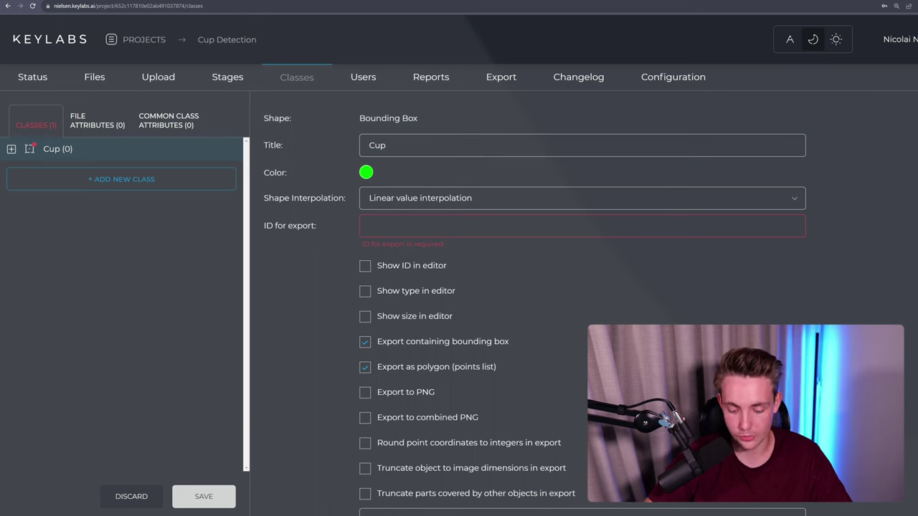
text(cup)
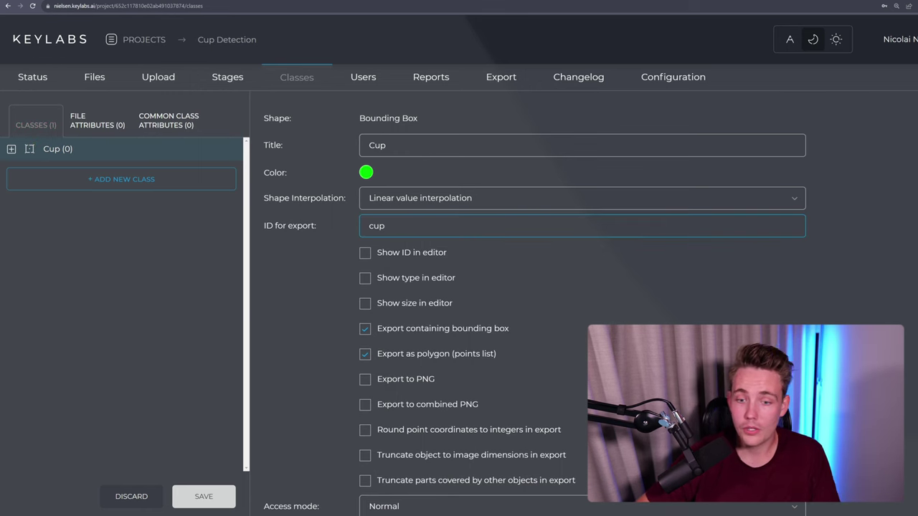
key(Tab)
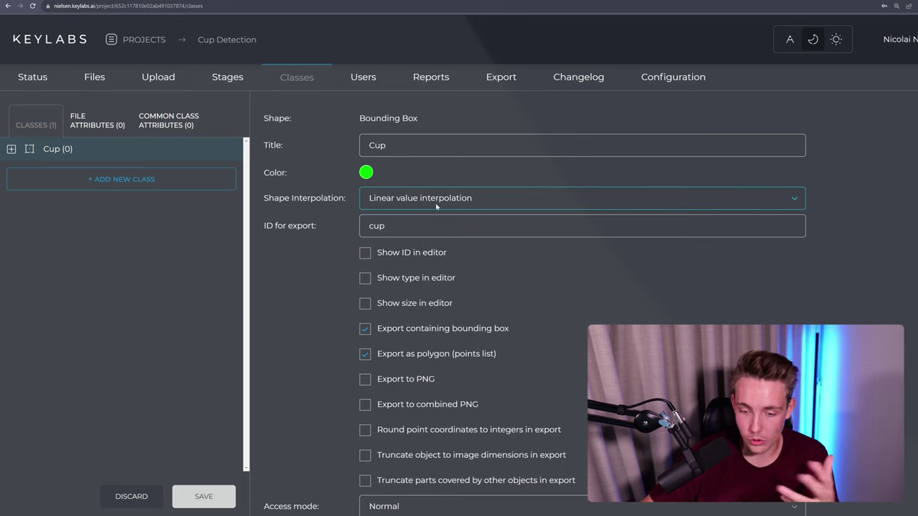
click(466, 268)
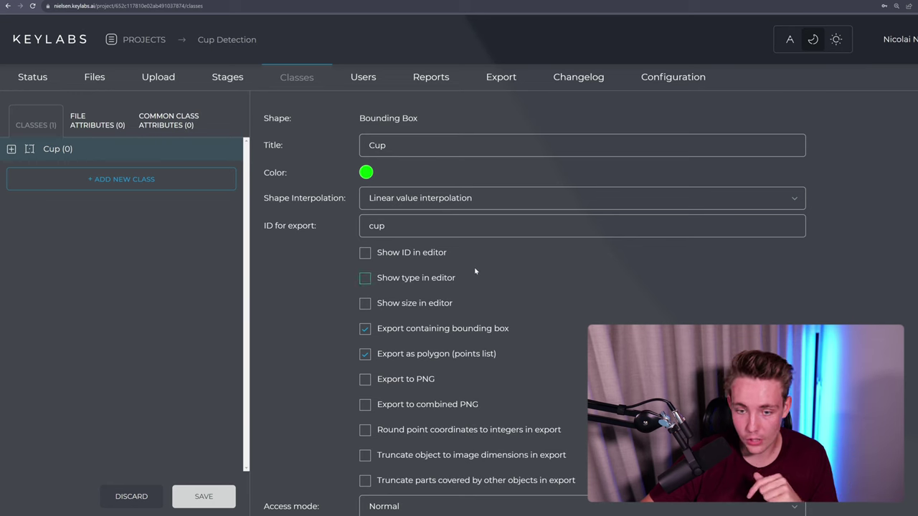
scroll(475, 271, down, 1)
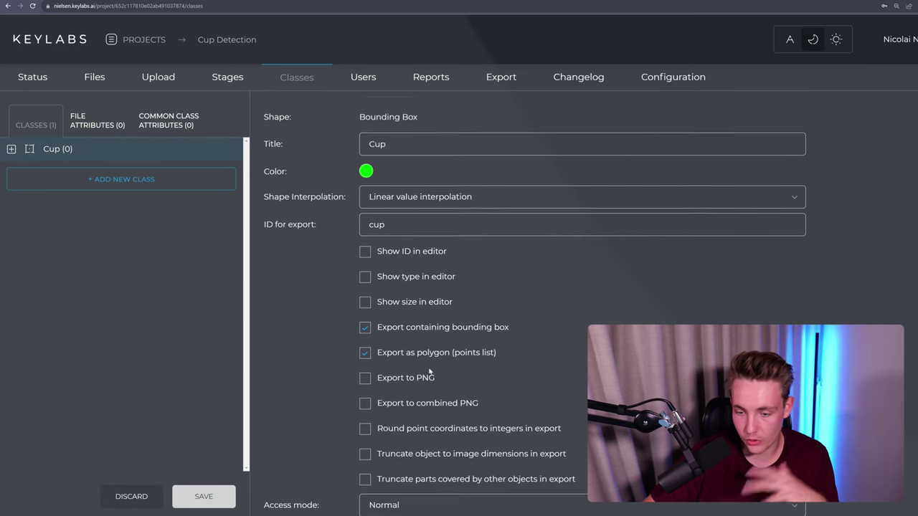
scroll(441, 375, down, 1)
scroll(459, 359, up, 1)
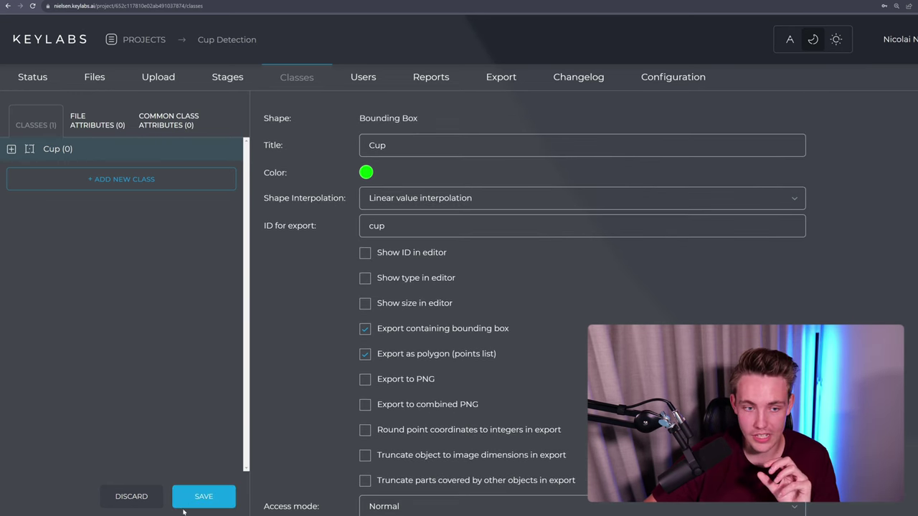
click(203, 498)
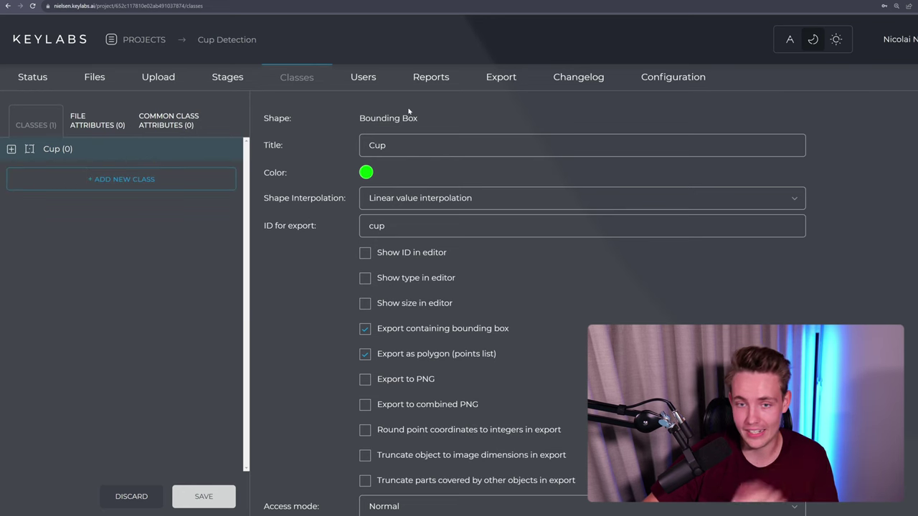
Step: Look through the Users and Reports pages, then check the Export page shows no exports
click(364, 77)
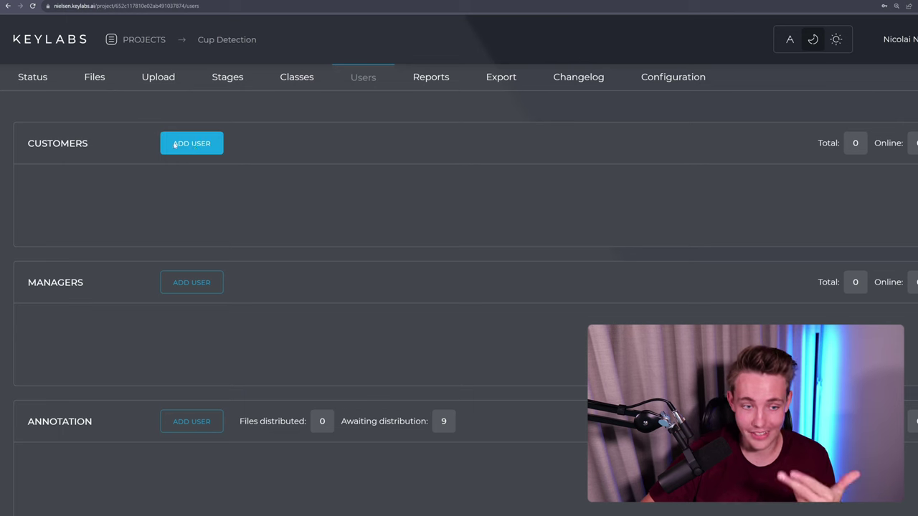
scroll(147, 428, down, 1)
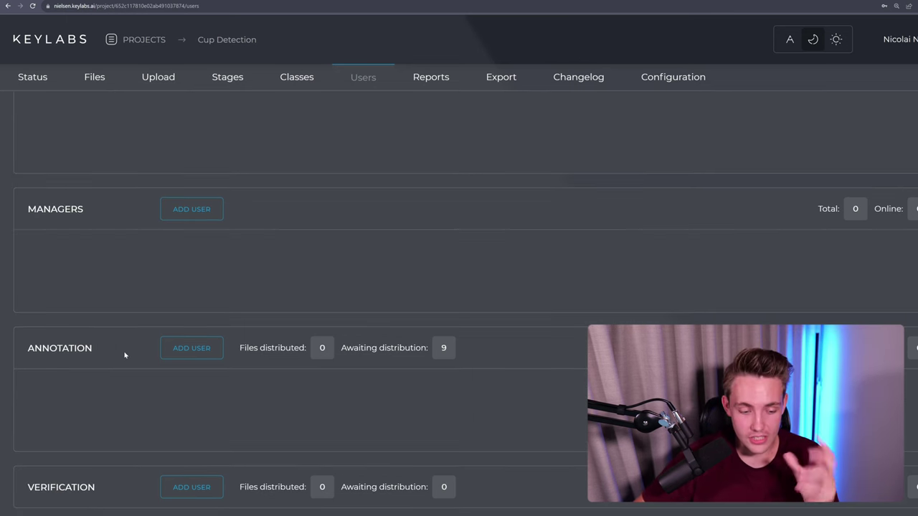
click(433, 78)
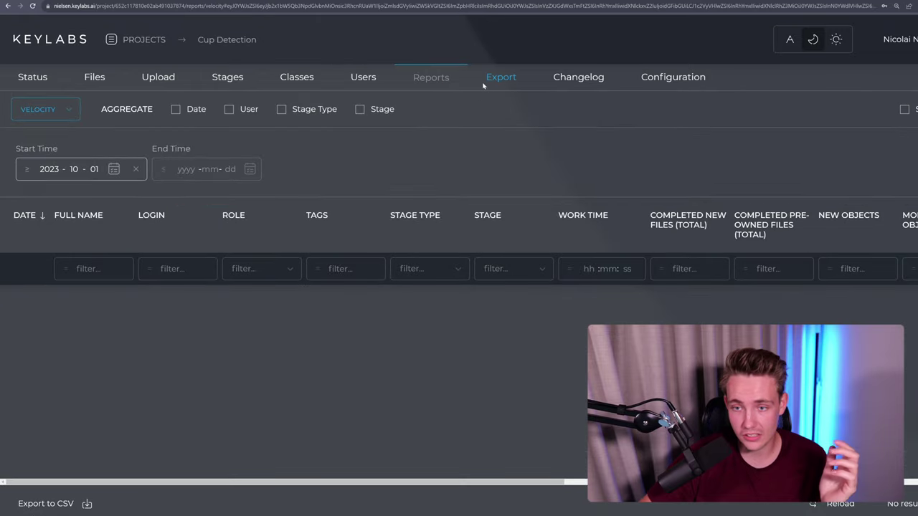
click(500, 79)
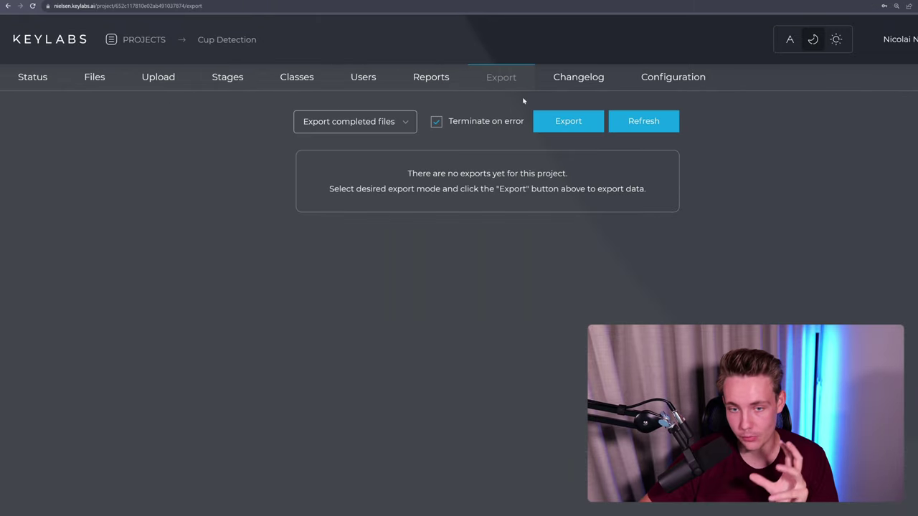
Step: Open img0, the first of nine cup images, from the project's Files list
click(159, 77)
click(92, 78)
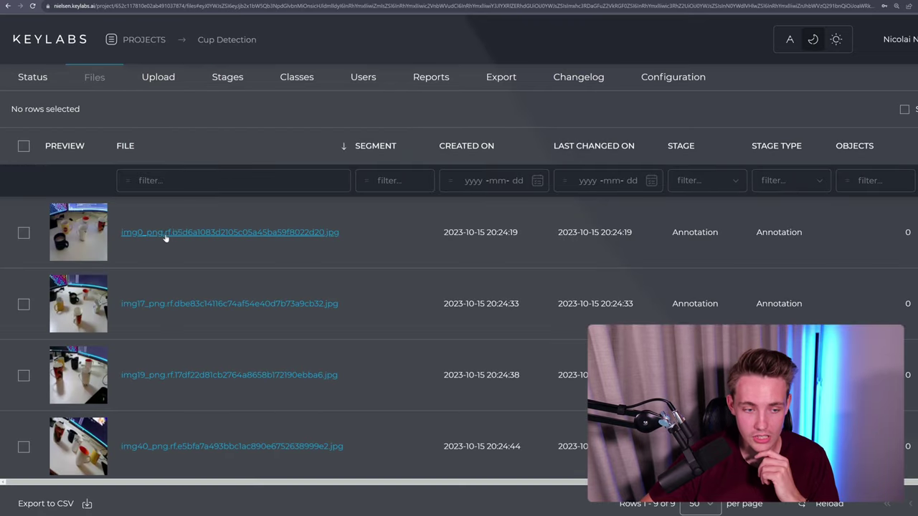
click(168, 234)
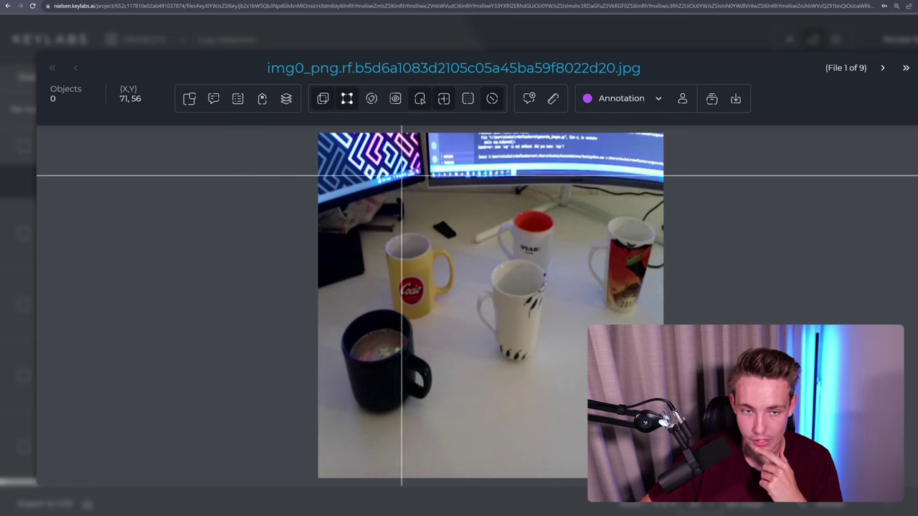
Step: Toggle the Minimap, Comments and Attributes panels, then raise base-image brightness to 102
click(190, 100)
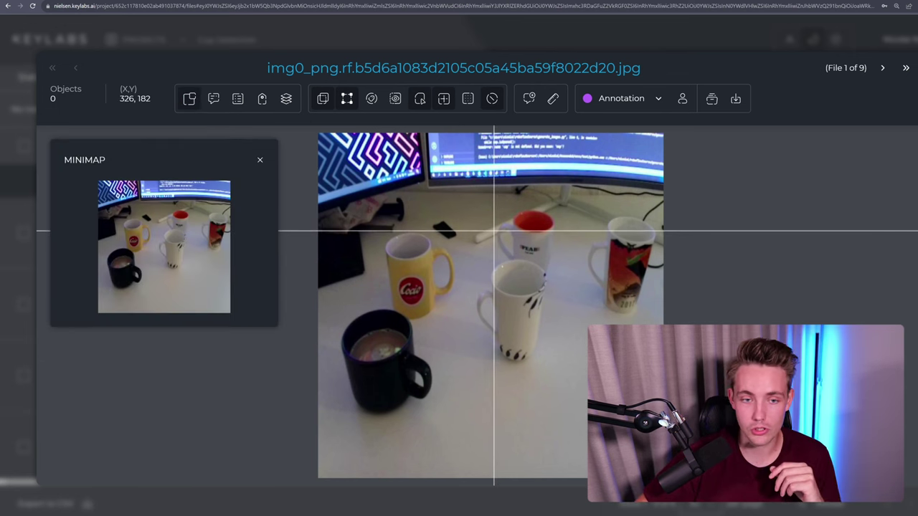
click(213, 100)
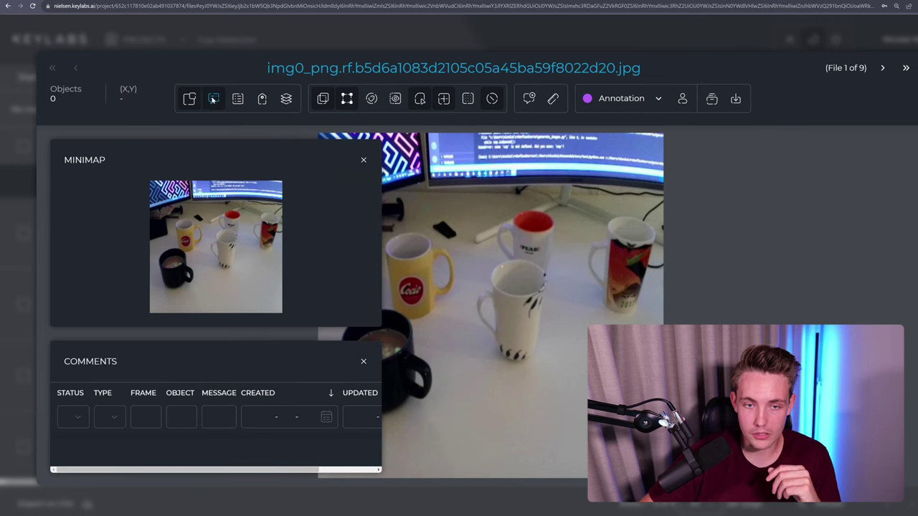
click(213, 100)
click(262, 100)
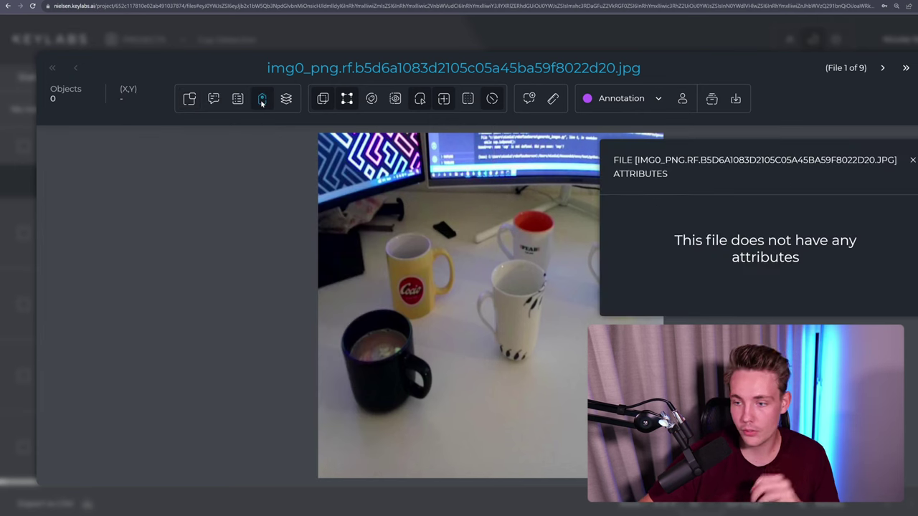
click(262, 100)
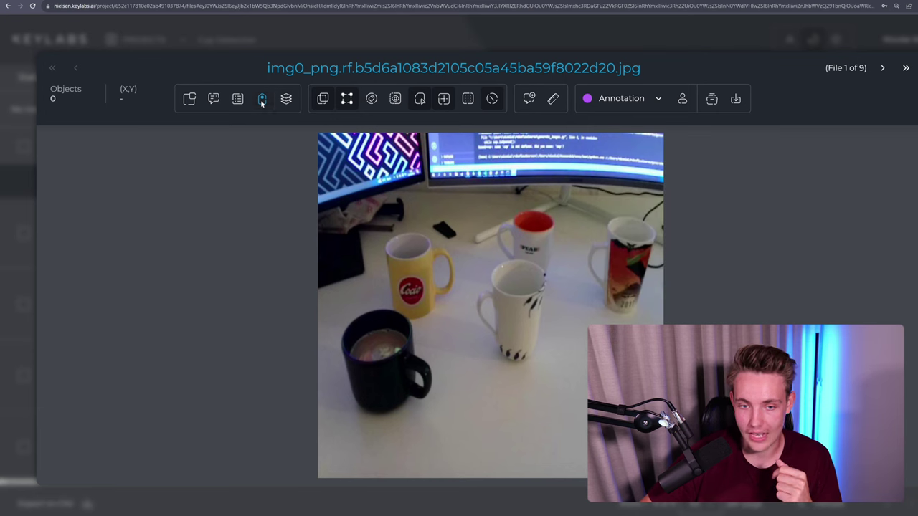
click(286, 100)
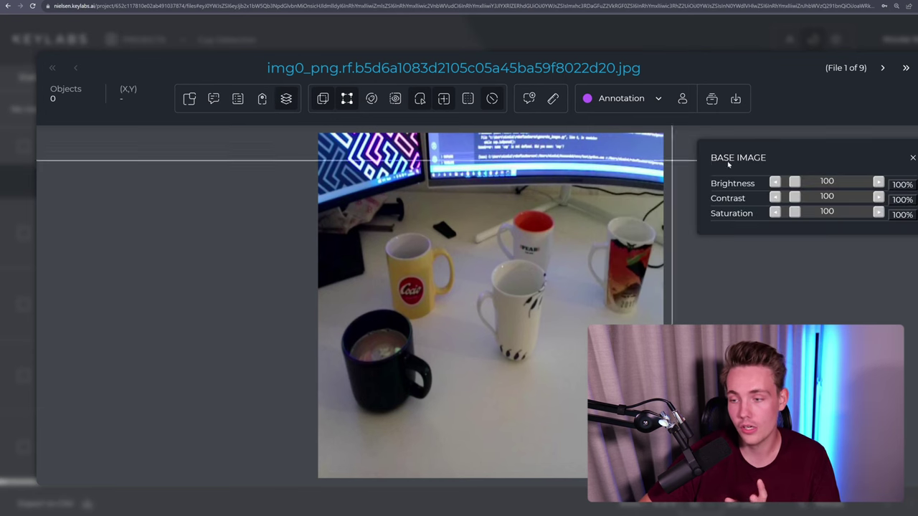
mouse_move(794, 182)
mouse_down()
mouse_move(816, 182)
mouse_move(794, 186)
mouse_up()
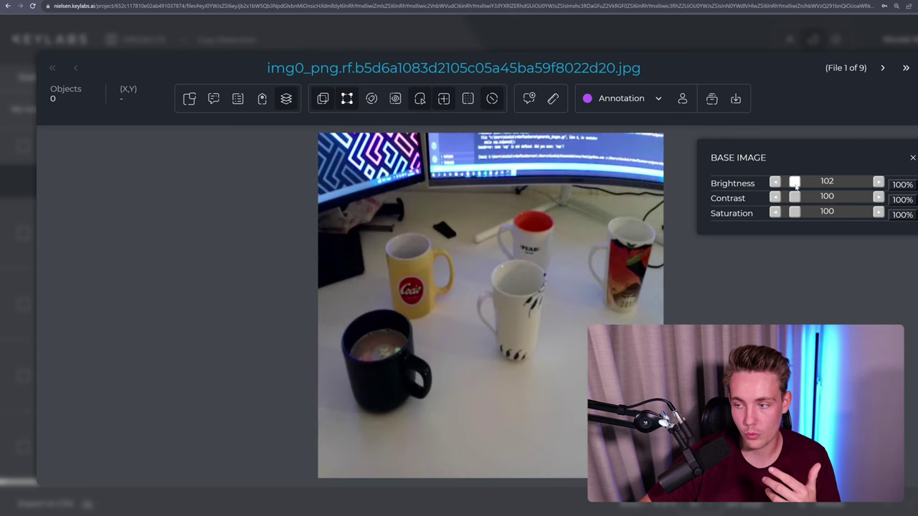
Step: In the full annotation editor, draw a Cup box around the black mug at lower left
click(446, 70)
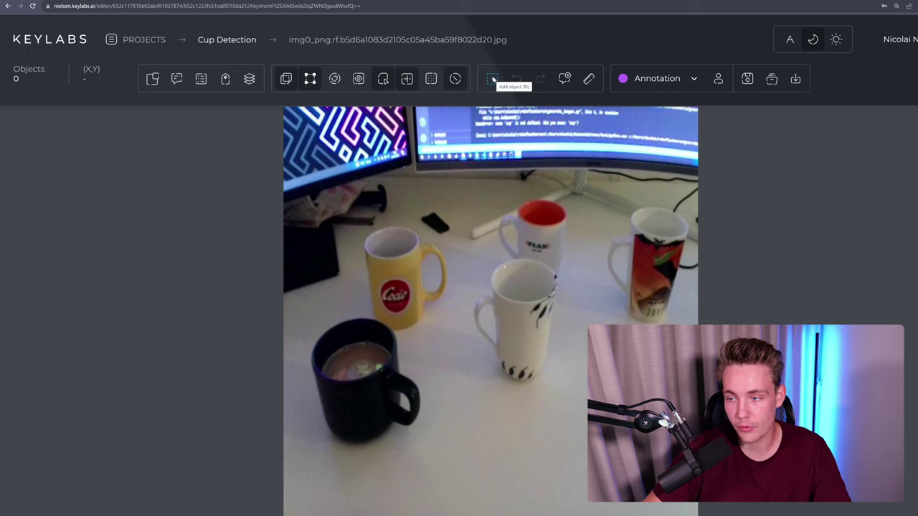
click(493, 79)
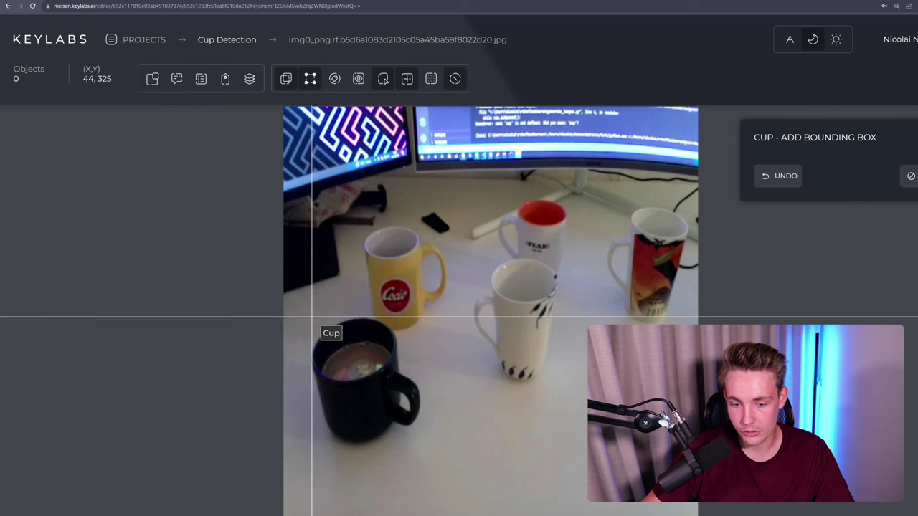
drag(311, 316, 424, 442)
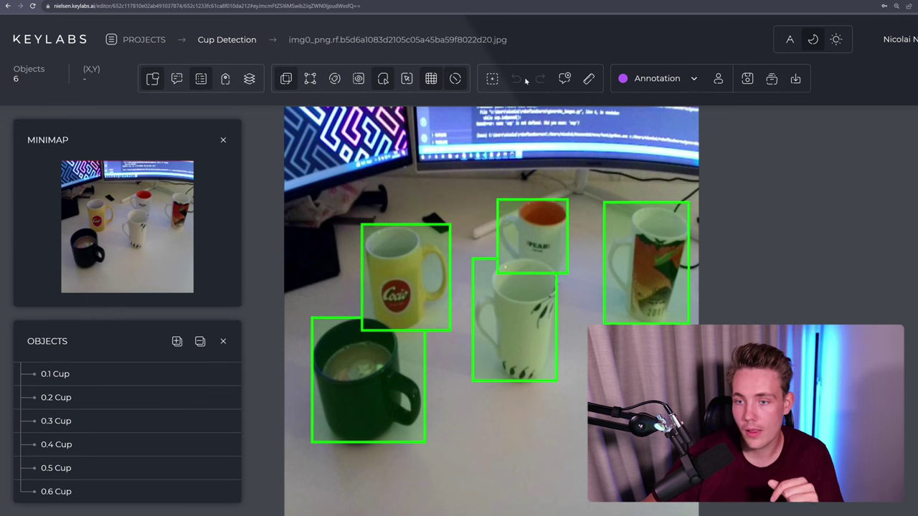
Step: Dismiss a new comment form, then measure about 61 pixels across the yellow cup's rim
click(564, 79)
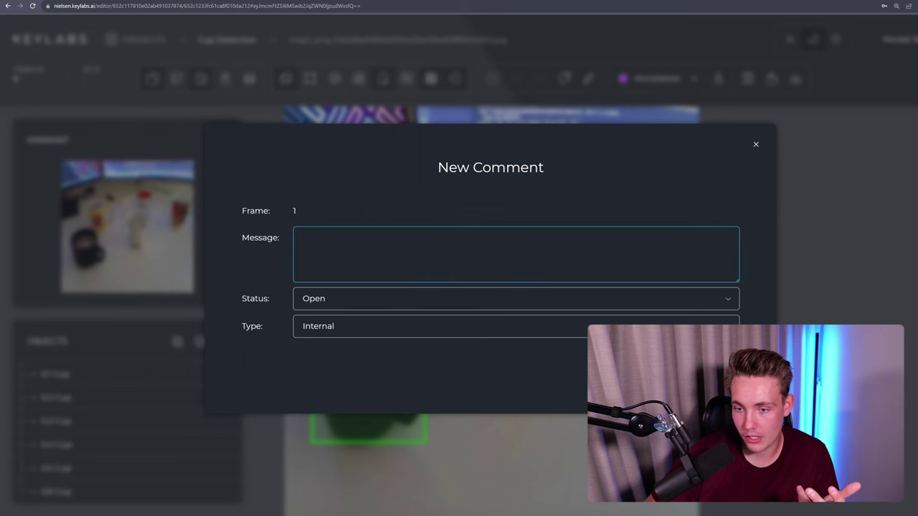
click(757, 146)
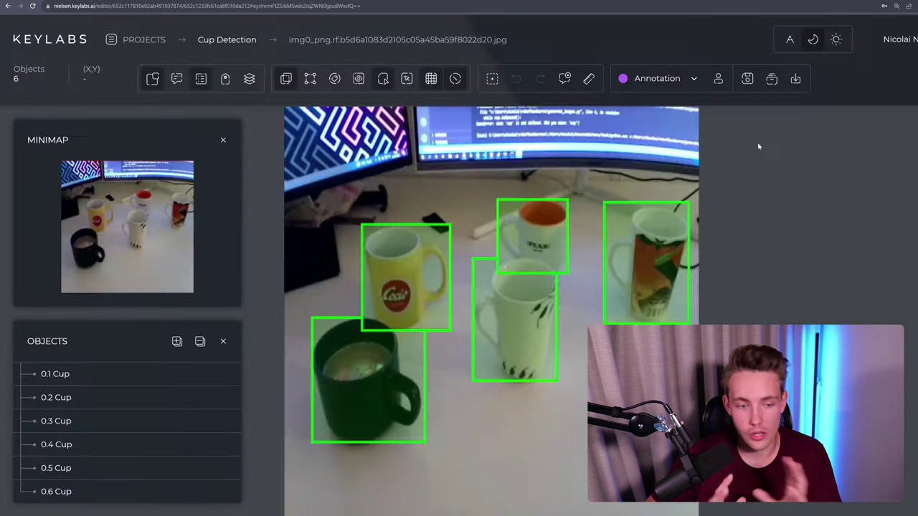
click(589, 80)
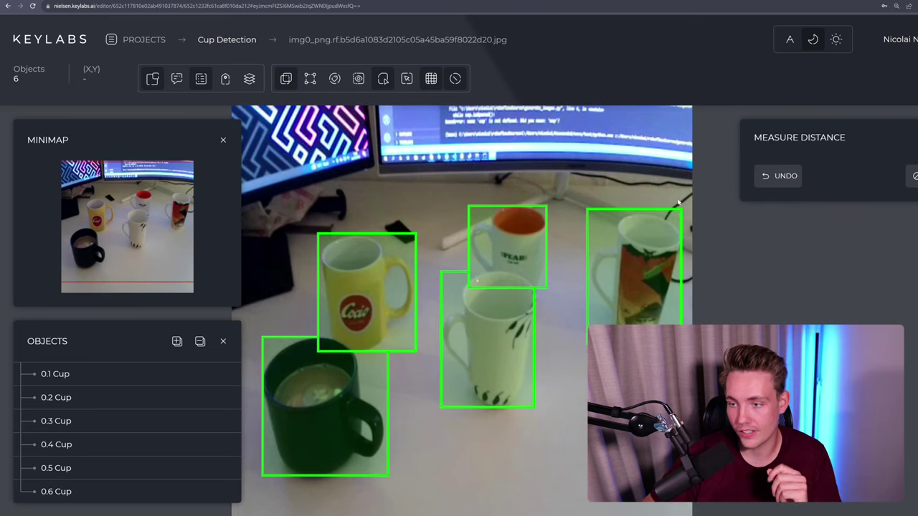
click(335, 245)
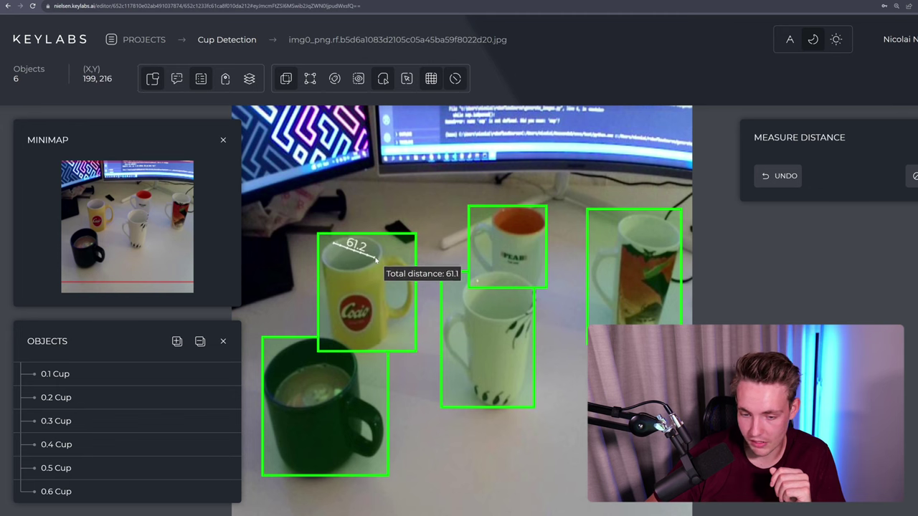
key(Escape)
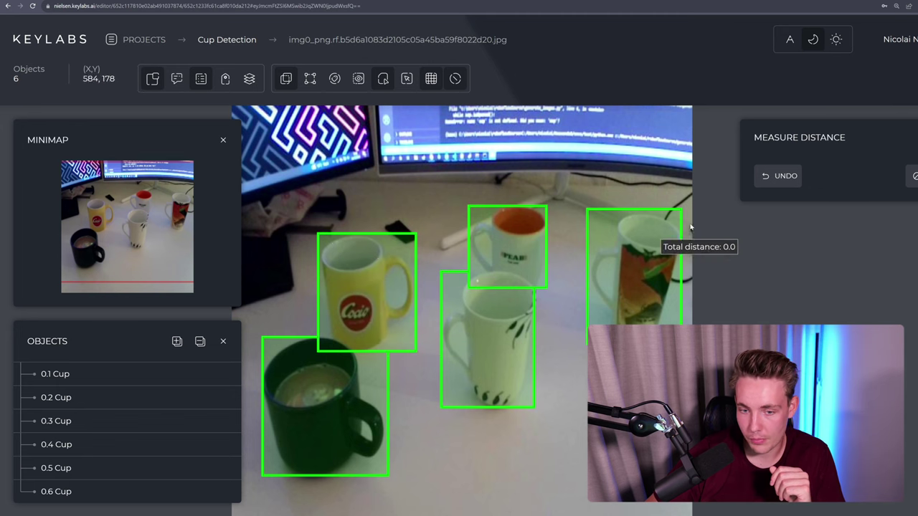
Step: Move the Cup Detection image img0 to the Verification stage
key(Escape)
click(656, 78)
click(668, 125)
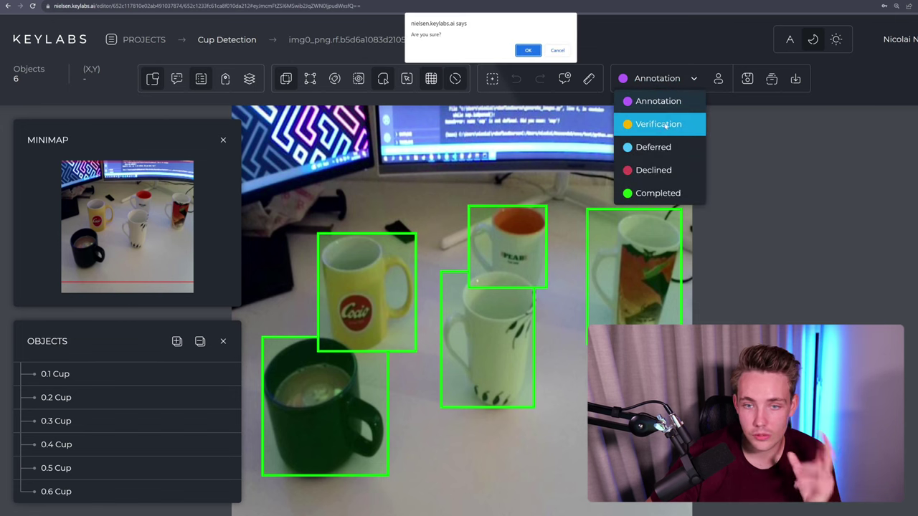
click(527, 50)
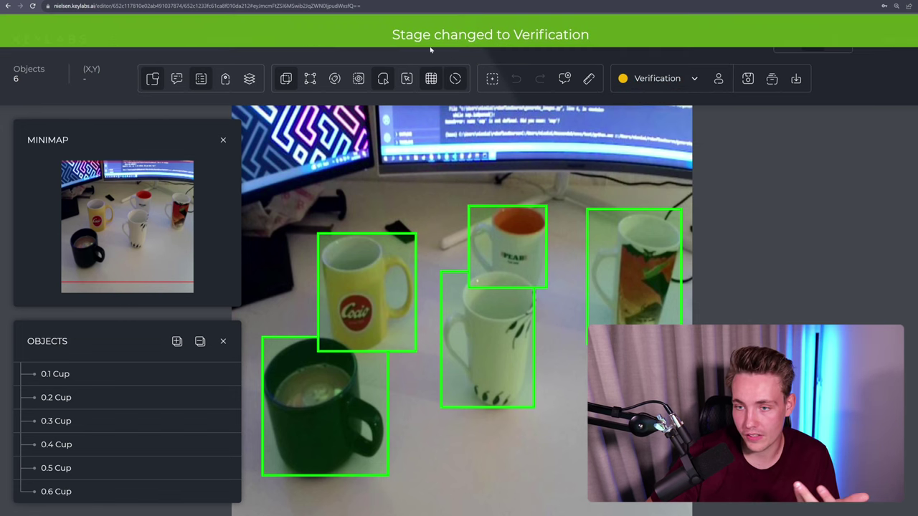
Step: Advance img0 to the Completed stage and check it is listed Final with 6 objects
click(657, 79)
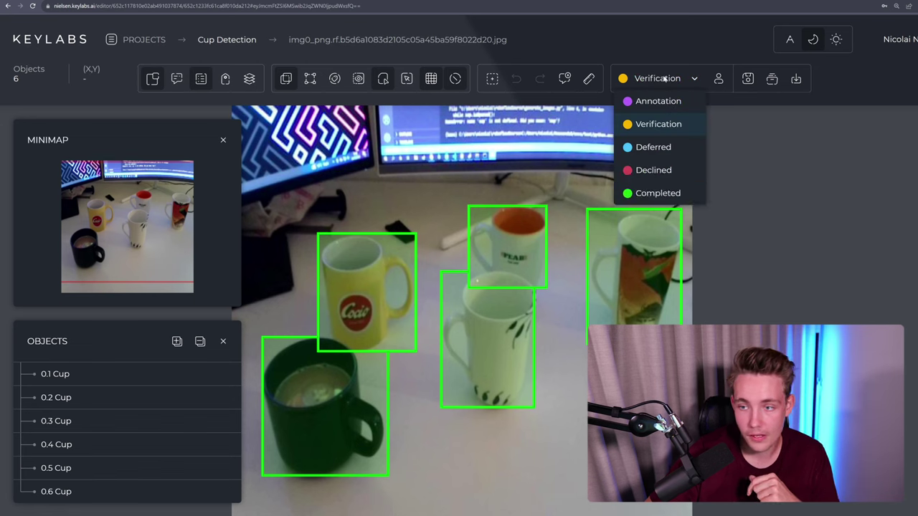
click(667, 194)
click(525, 50)
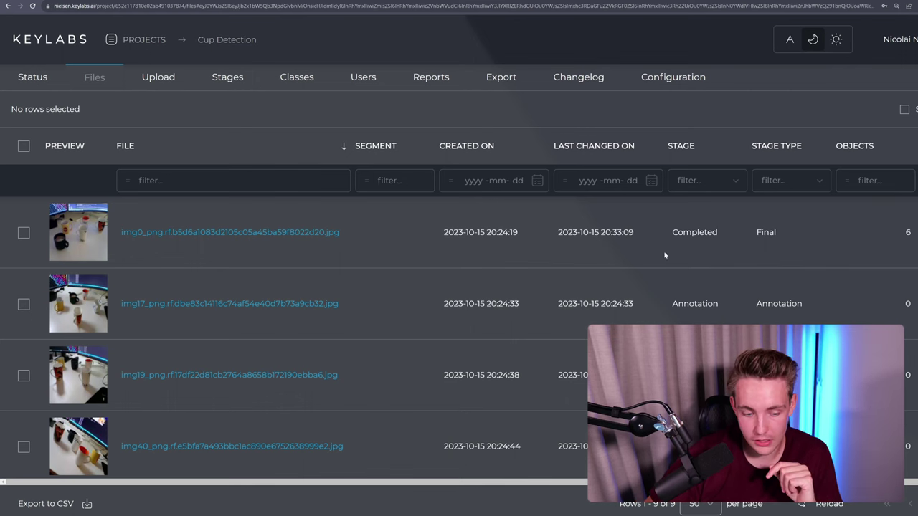
drag(252, 484, 365, 483)
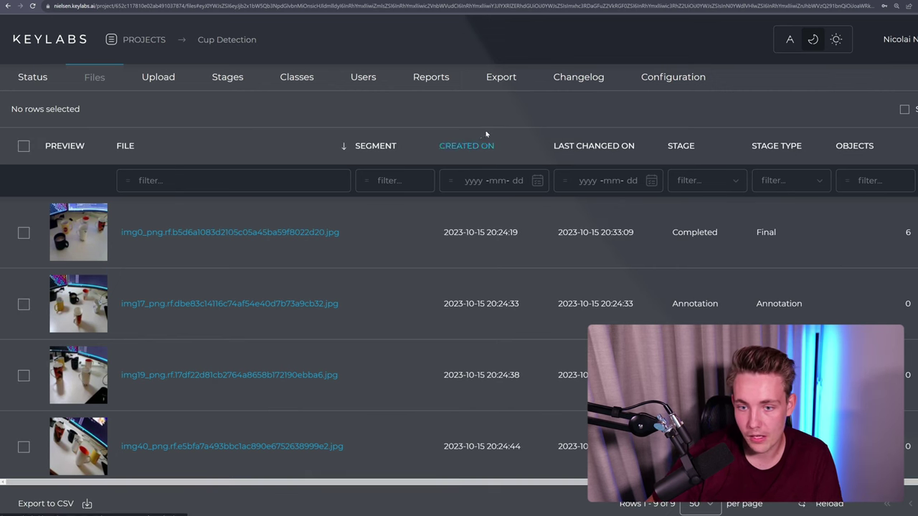
Step: Export the project with the 'Export completed files' mode
click(500, 77)
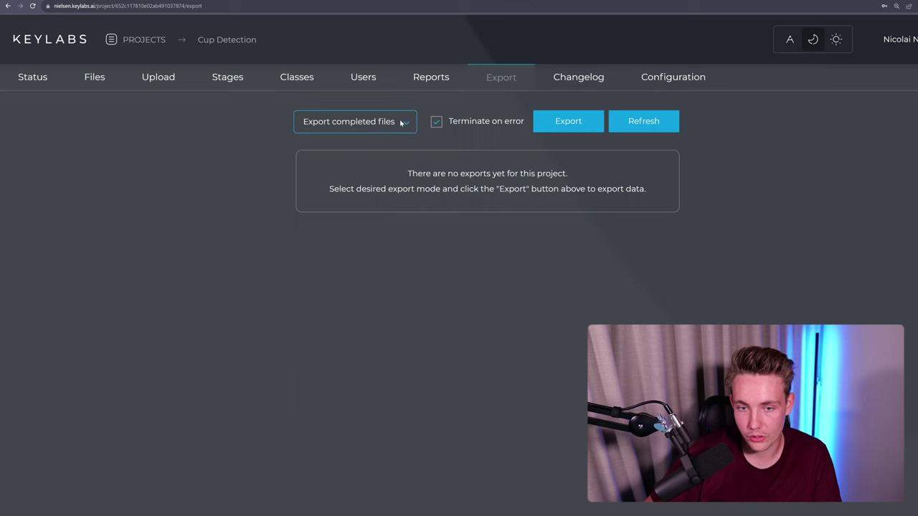
click(401, 122)
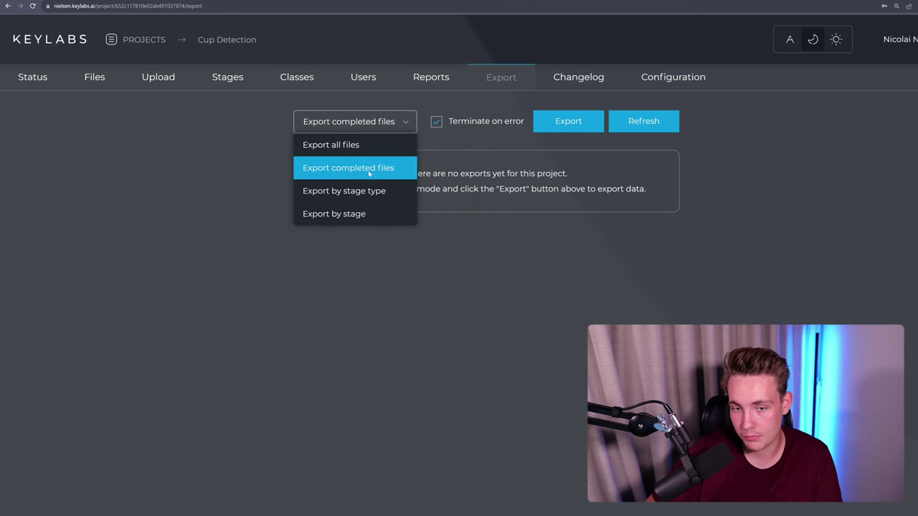
click(322, 169)
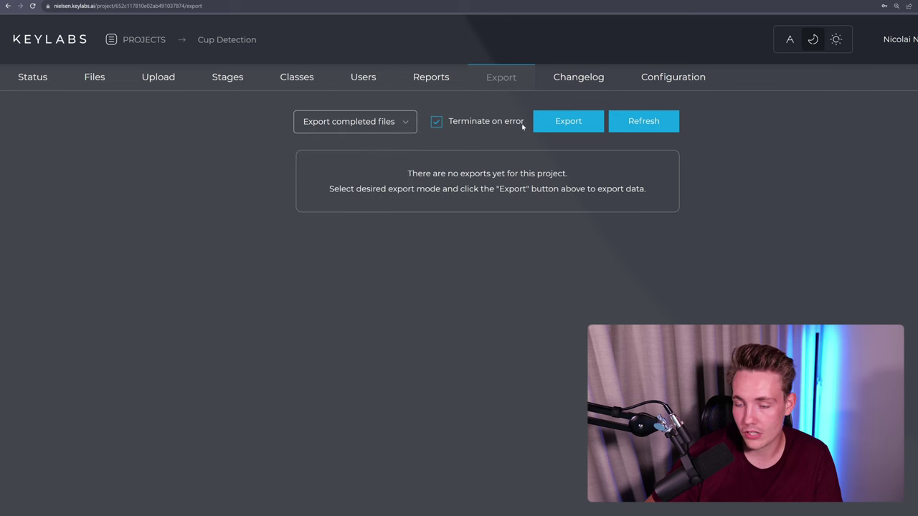
click(571, 124)
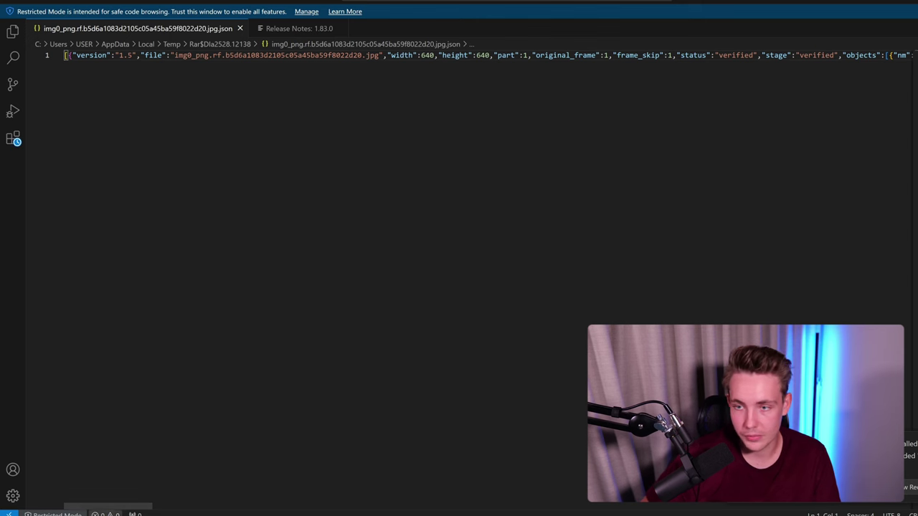
Step: Scroll sideways through the img0 .jpg.json file to read the Cup box coordinates
drag(122, 507, 306, 508)
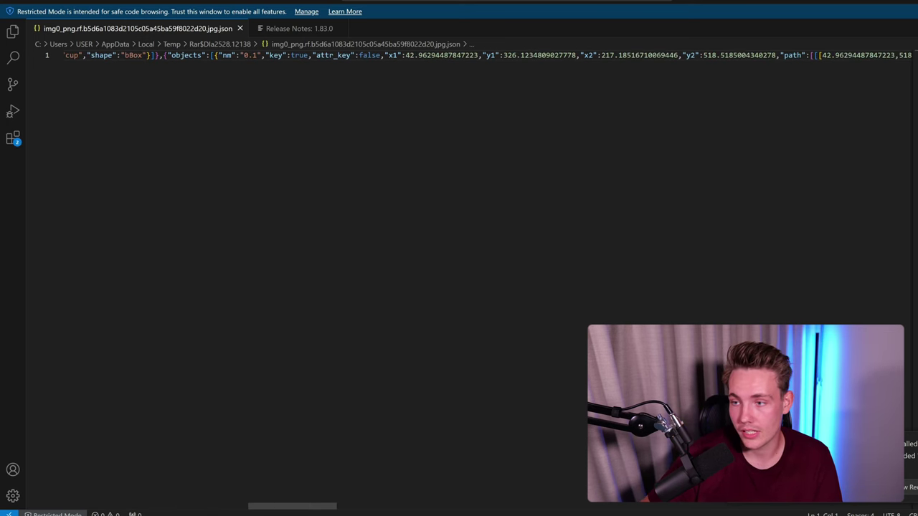
drag(332, 511, 598, 508)
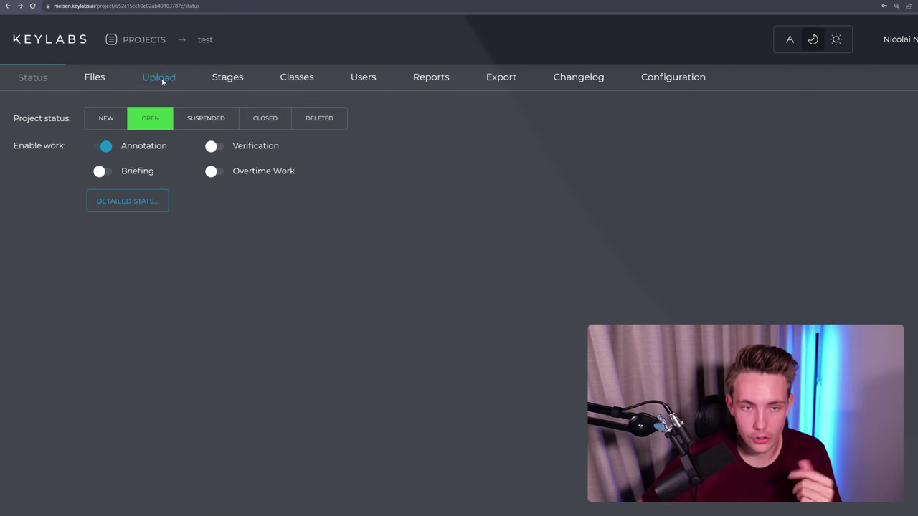
click(163, 84)
click(449, 121)
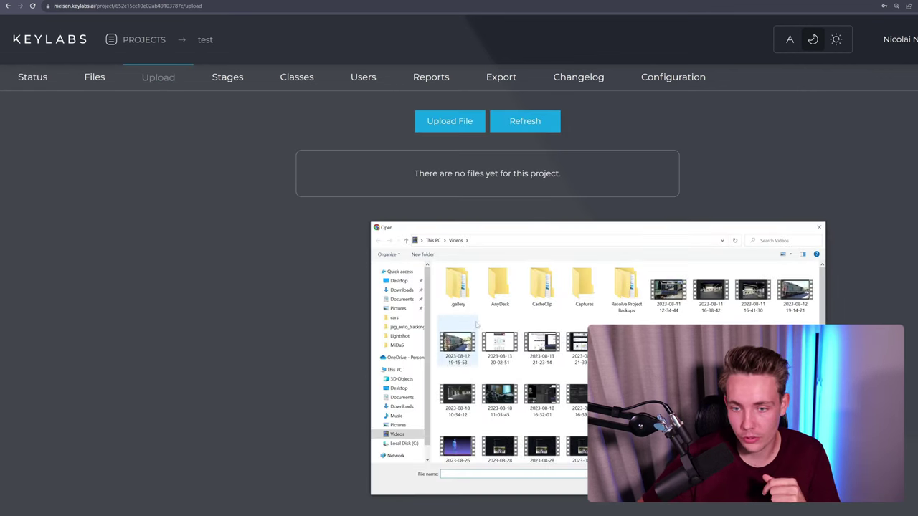
click(458, 344)
double_click(458, 343)
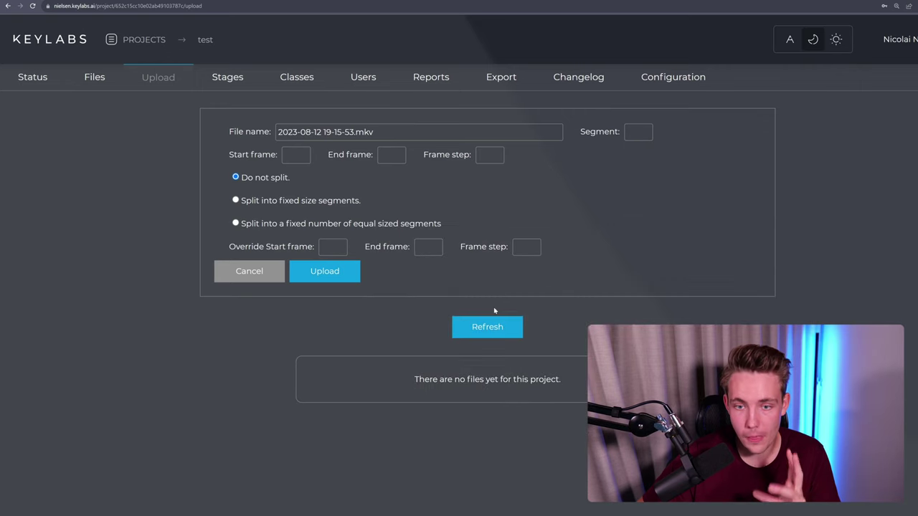
click(311, 272)
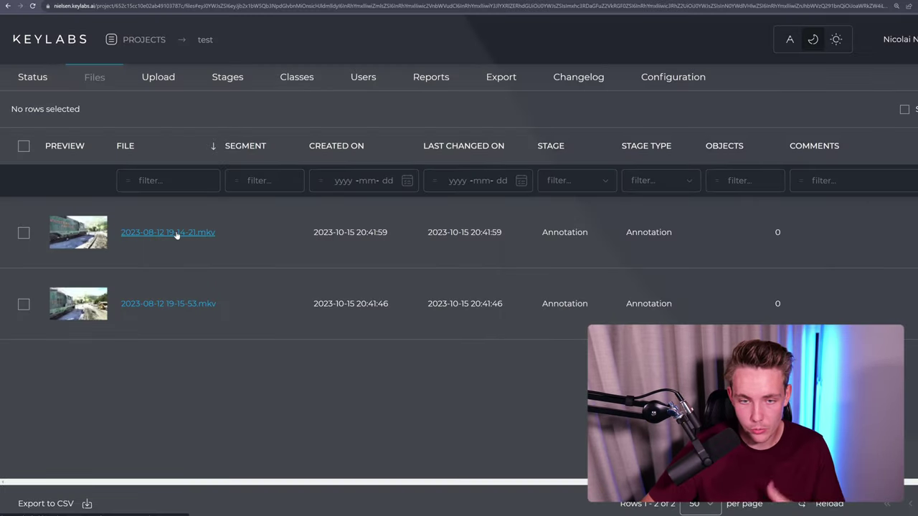
click(176, 233)
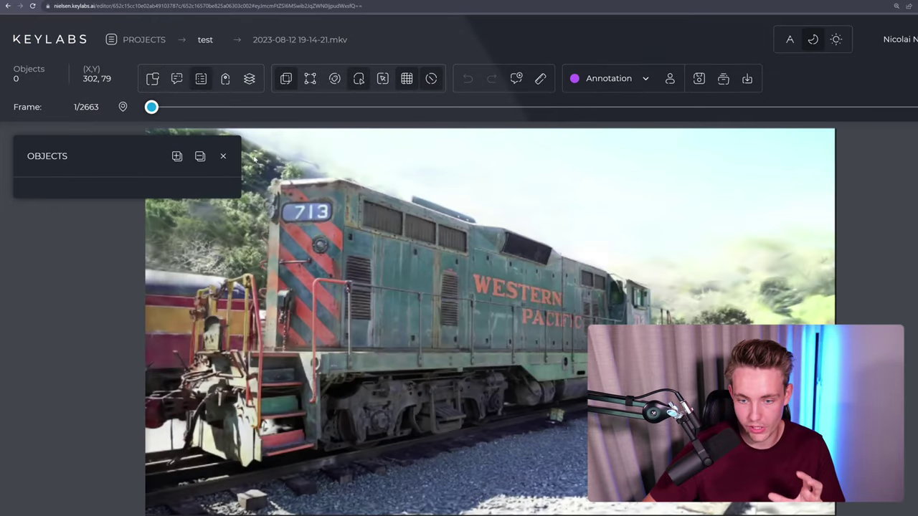
drag(154, 113, 200, 116)
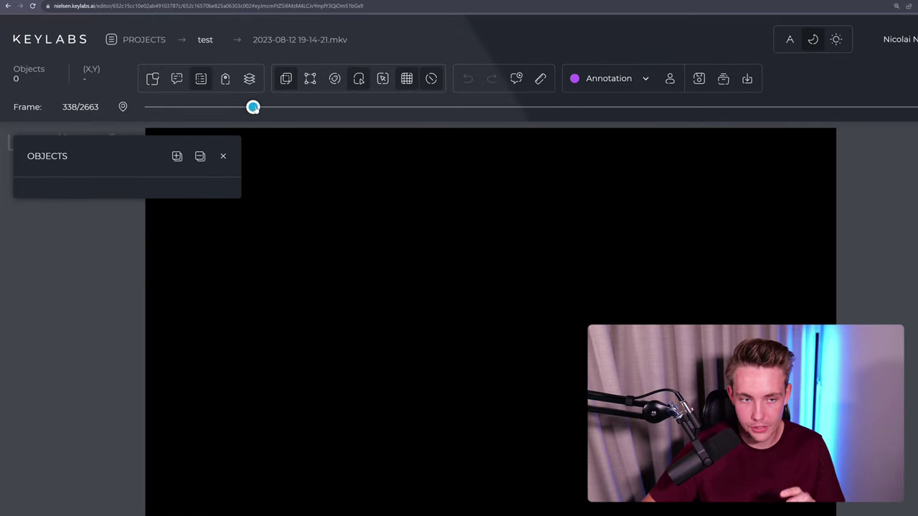
drag(254, 109, 89, 106)
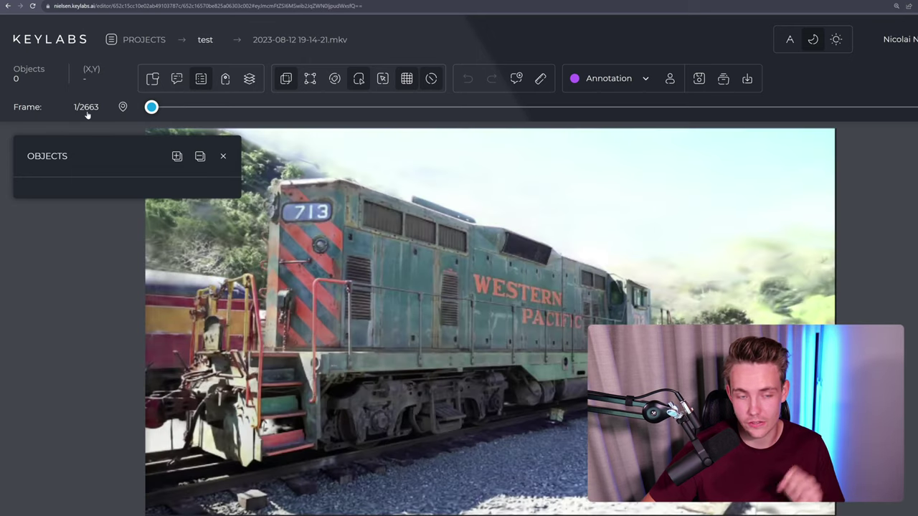